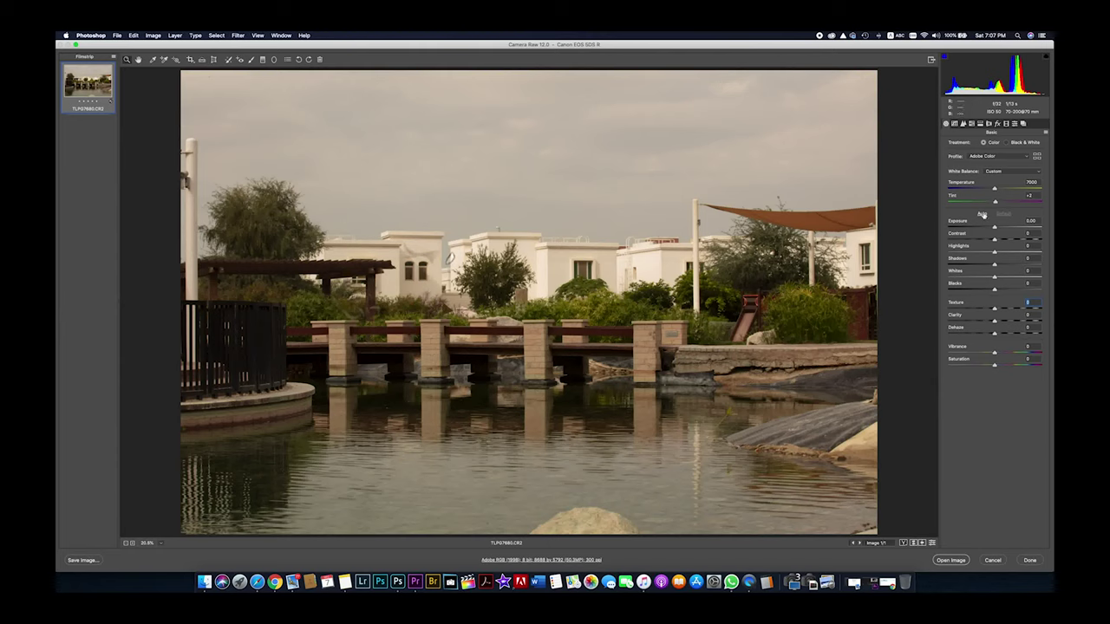
Step: Reset the basic tone sliders to default and switch the profile to Adobe Landscape
click(982, 214)
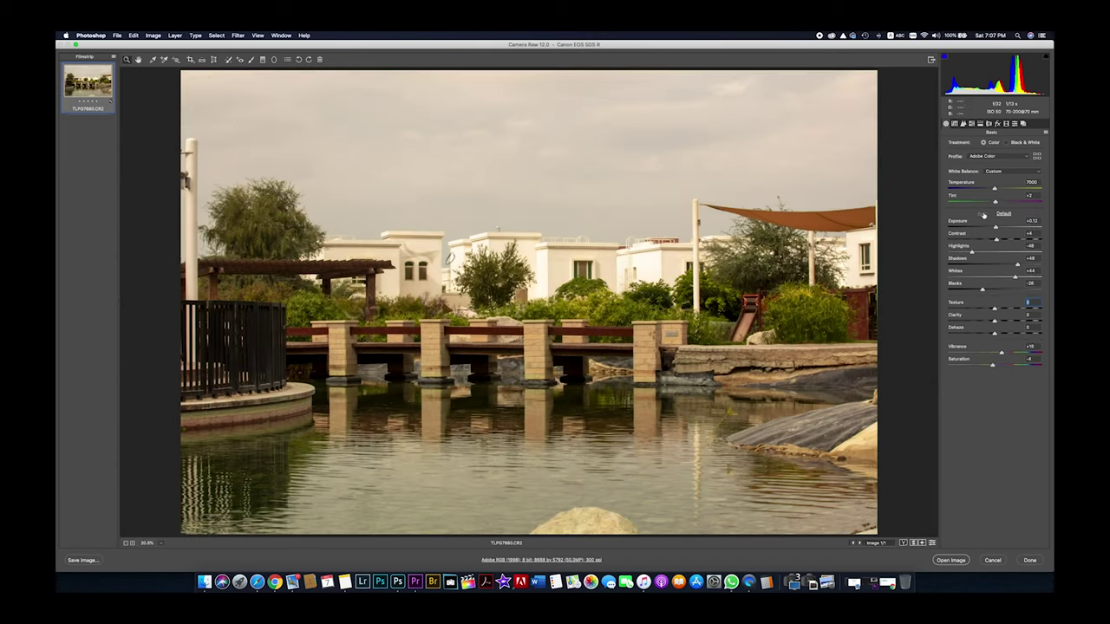
click(1002, 214)
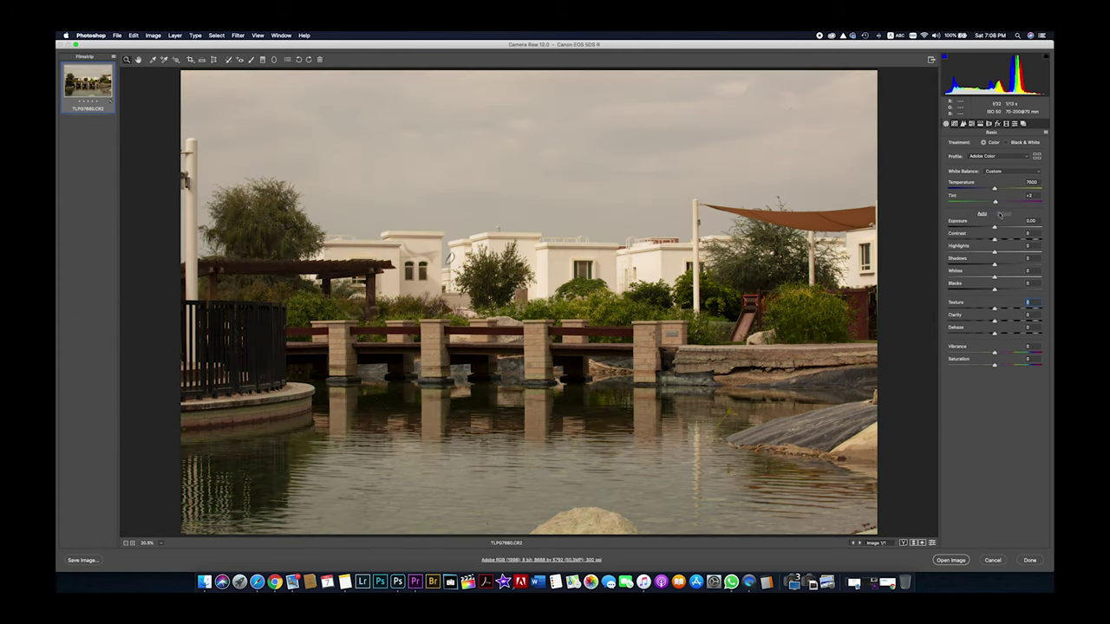
click(999, 160)
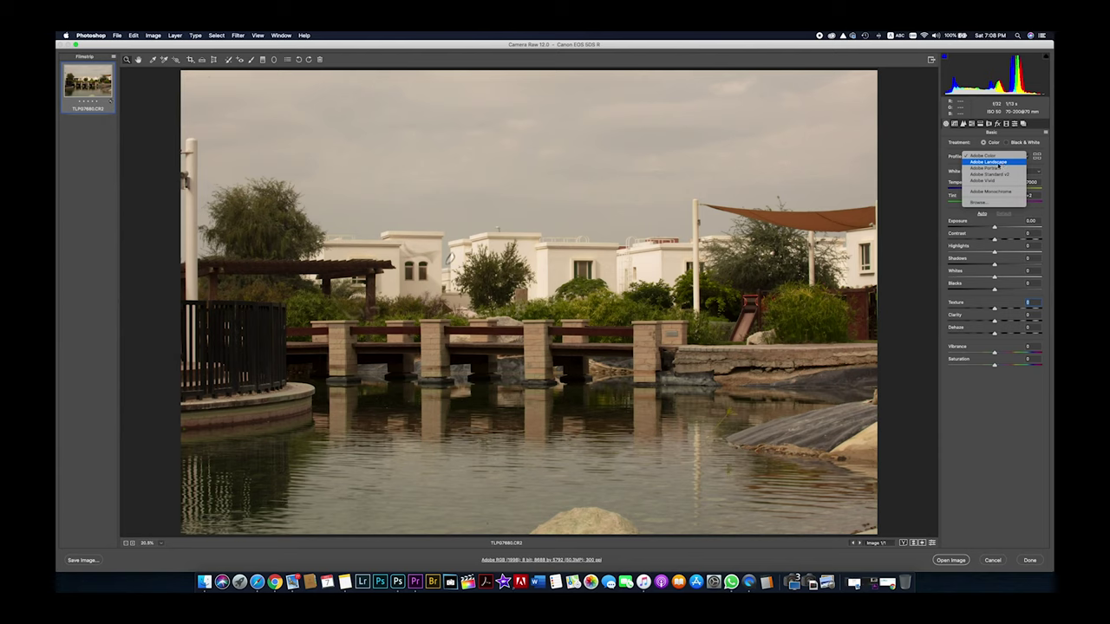
click(1002, 162)
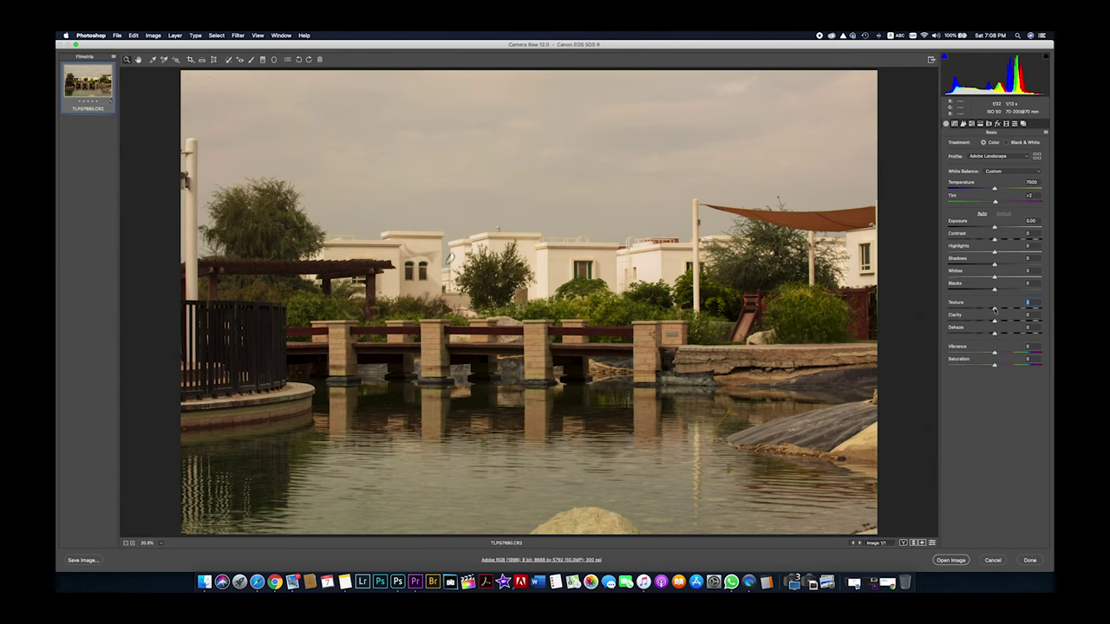
Step: Set texture to about +38, exposure +0.30, highlights about -58, and temperature 5500
mouse_move(994, 309)
mouse_down()
mouse_move(1021, 309)
mouse_move(985, 289)
mouse_up()
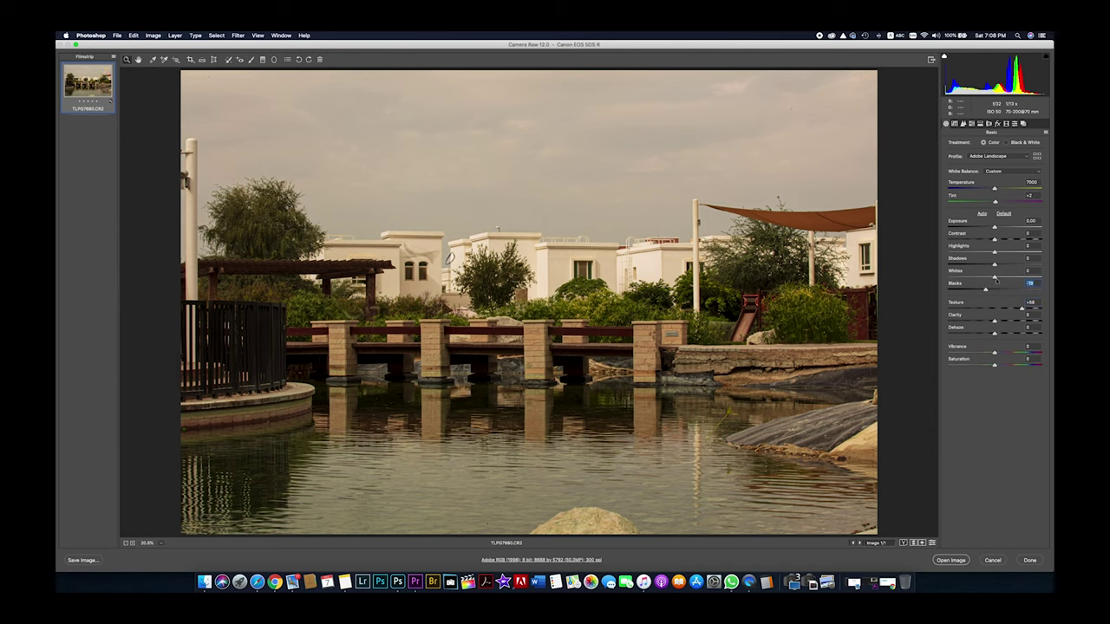
drag(995, 227, 1016, 240)
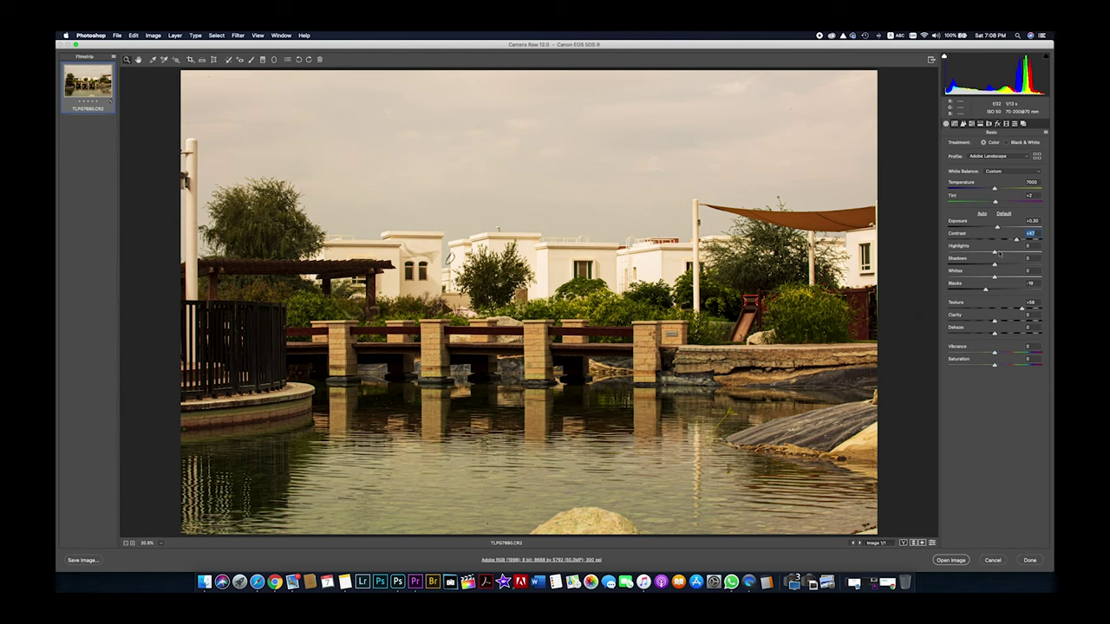
drag(995, 252, 973, 278)
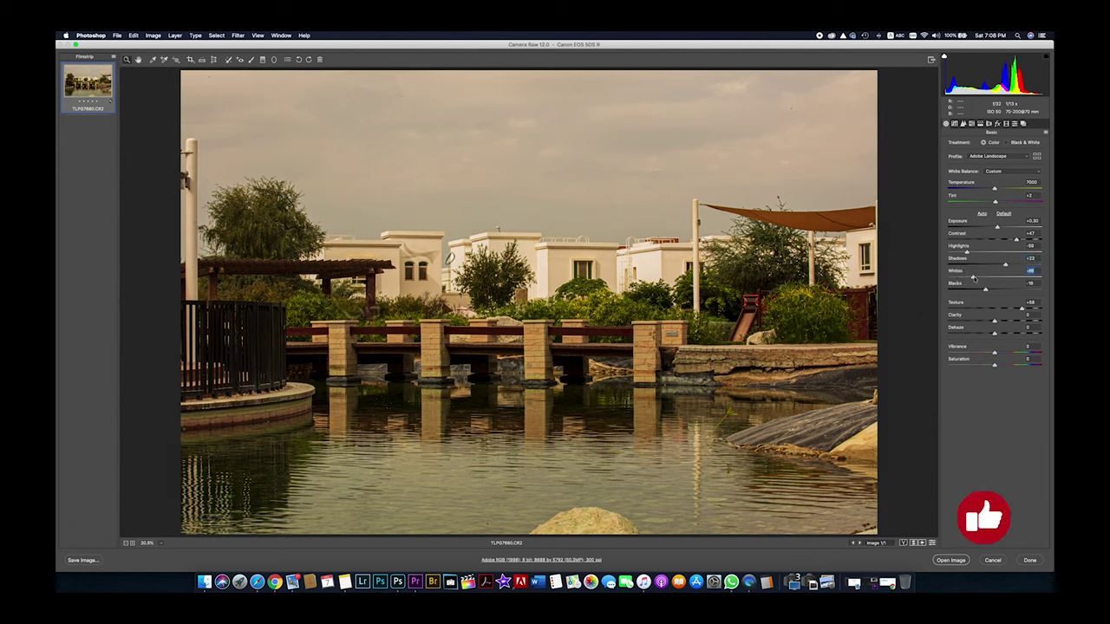
click(995, 190)
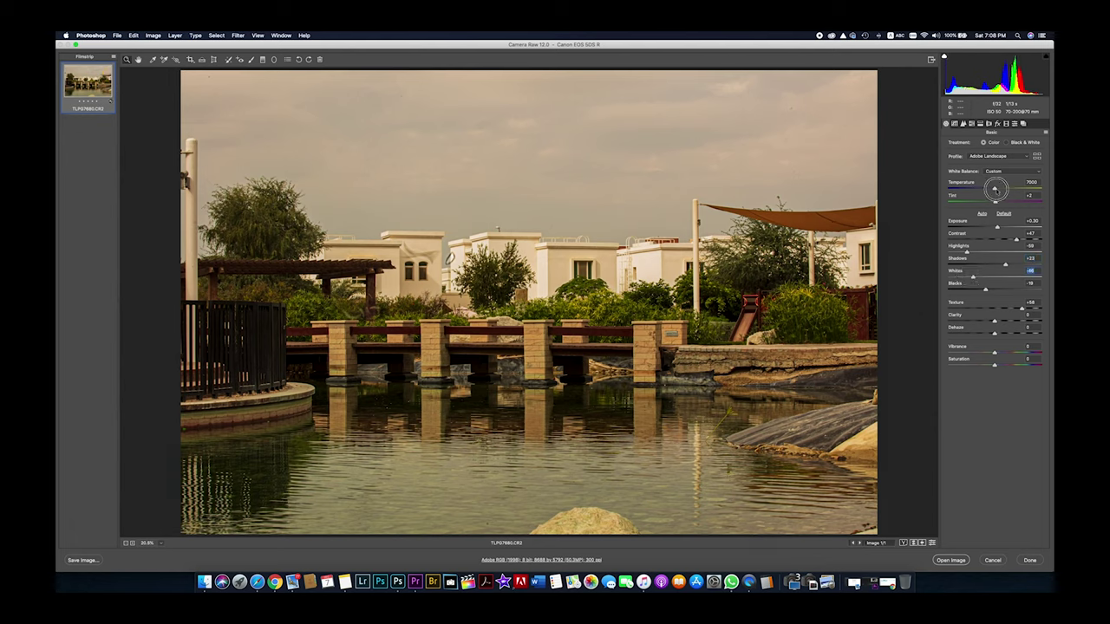
drag(995, 190, 980, 190)
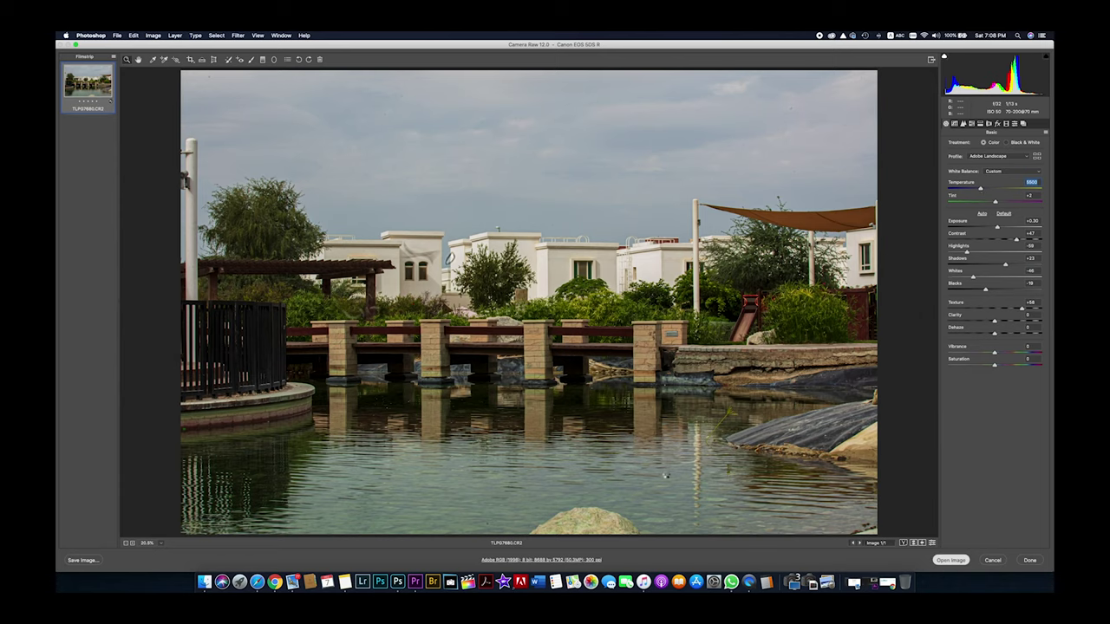
Step: Open the photo in Photoshop and Content-Aware Fill the rock at the bottom centre
key(Return)
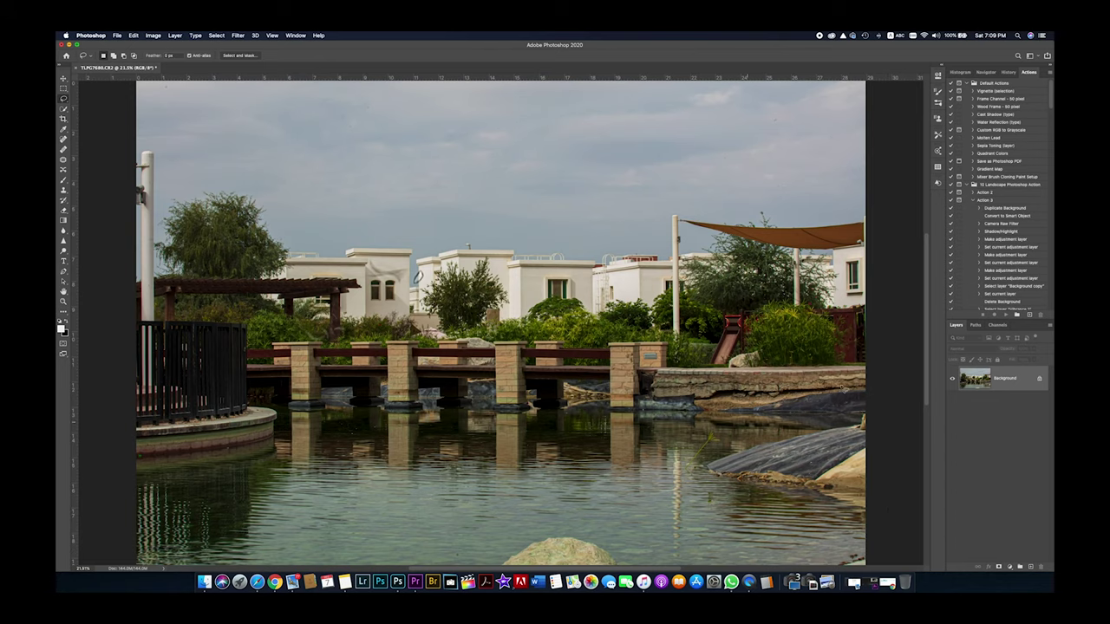
drag(922, 362, 925, 376)
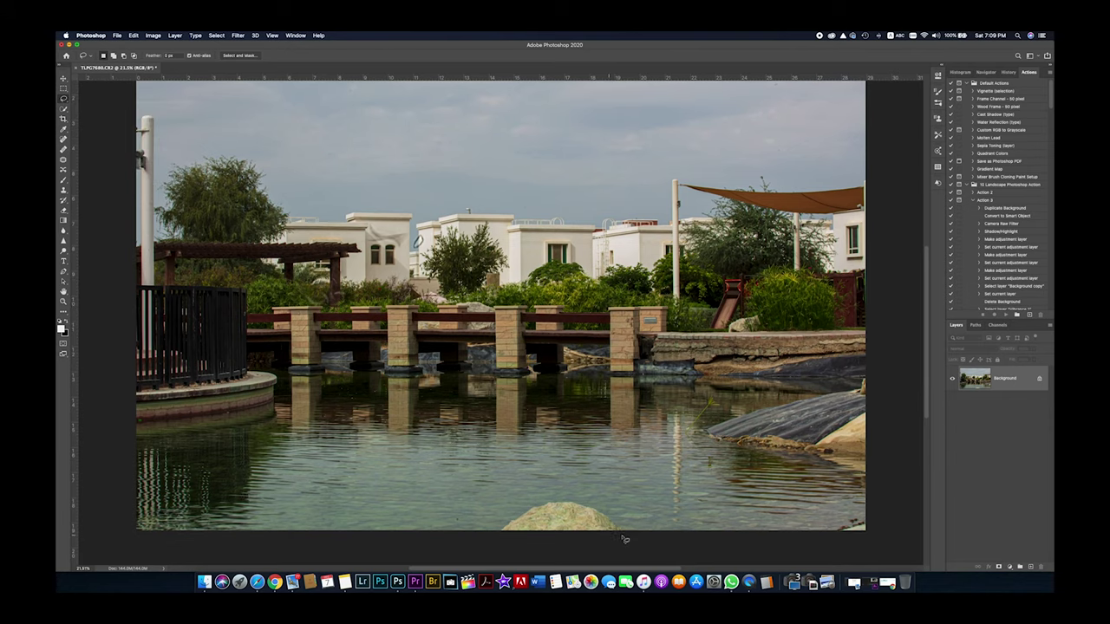
mouse_move(623, 530)
mouse_down()
mouse_move(546, 496)
mouse_move(495, 530)
mouse_move(615, 540)
mouse_move(623, 529)
mouse_up()
key(shift+BackSpace)
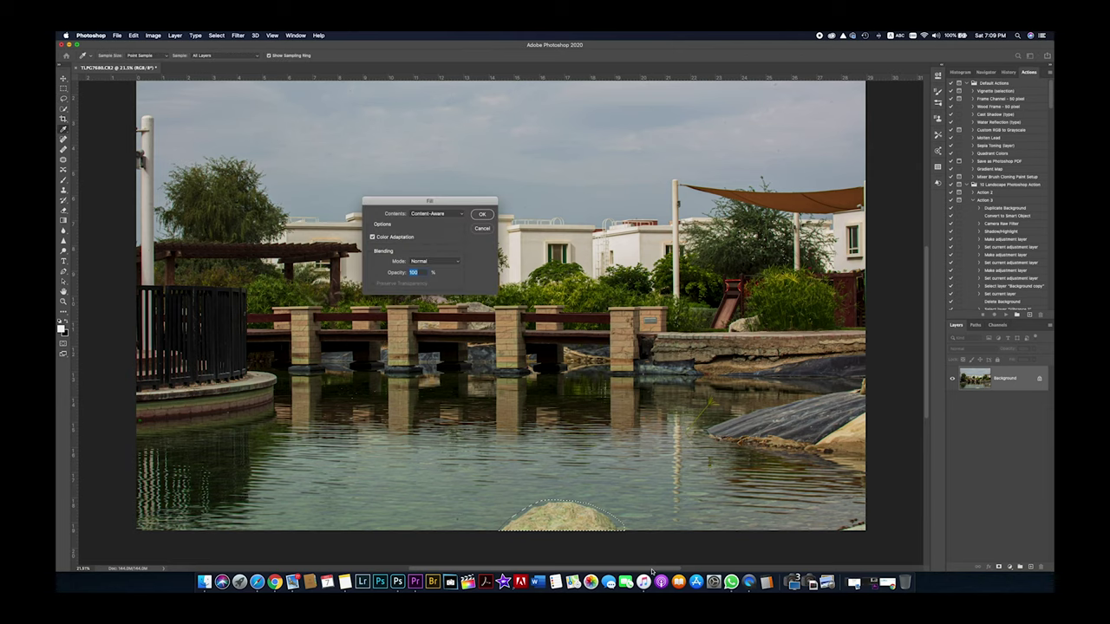
key(Return)
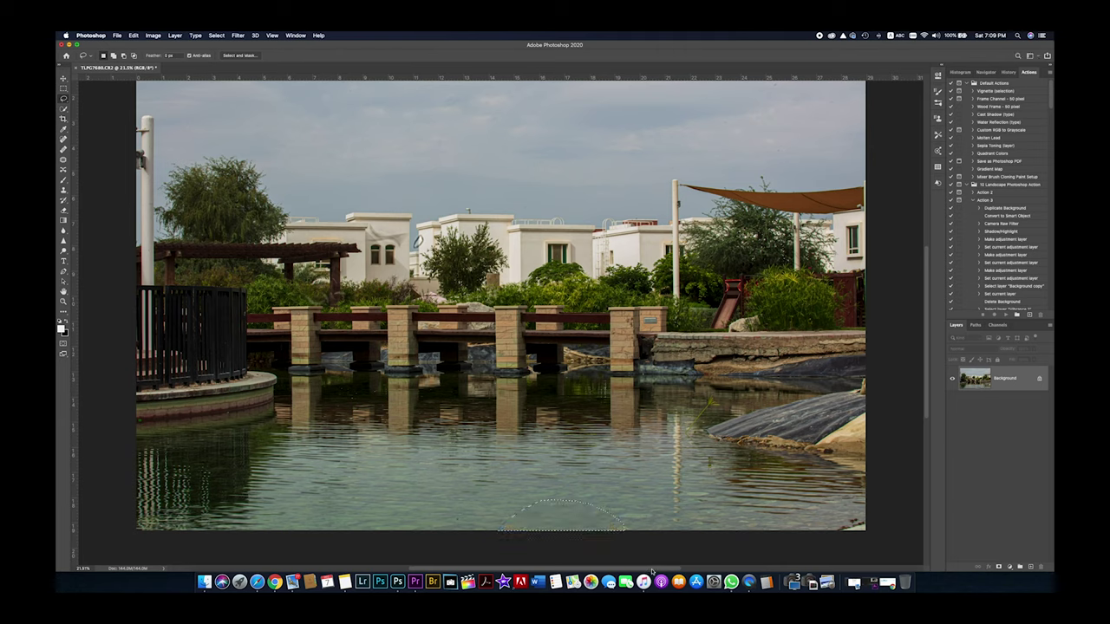
click(662, 528)
Step: Content-Aware Fill the debris in the bottom-right corner and deselect it
mouse_move(877, 517)
mouse_down()
mouse_move(837, 530)
mouse_move(865, 537)
mouse_move(873, 519)
mouse_up()
key(shift+BackSpace)
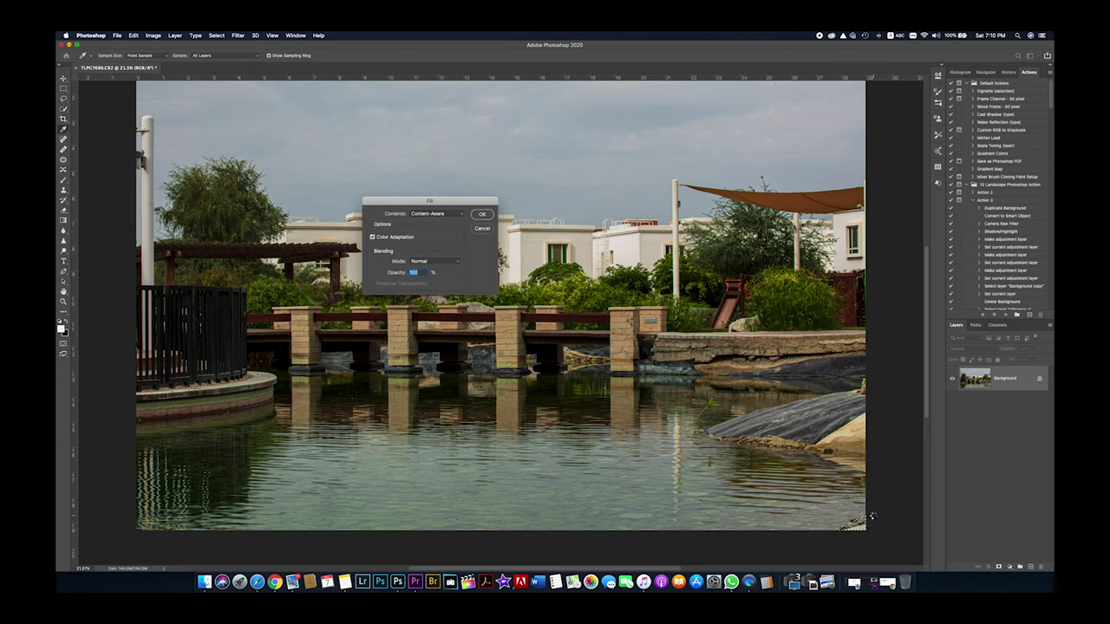
key(Return)
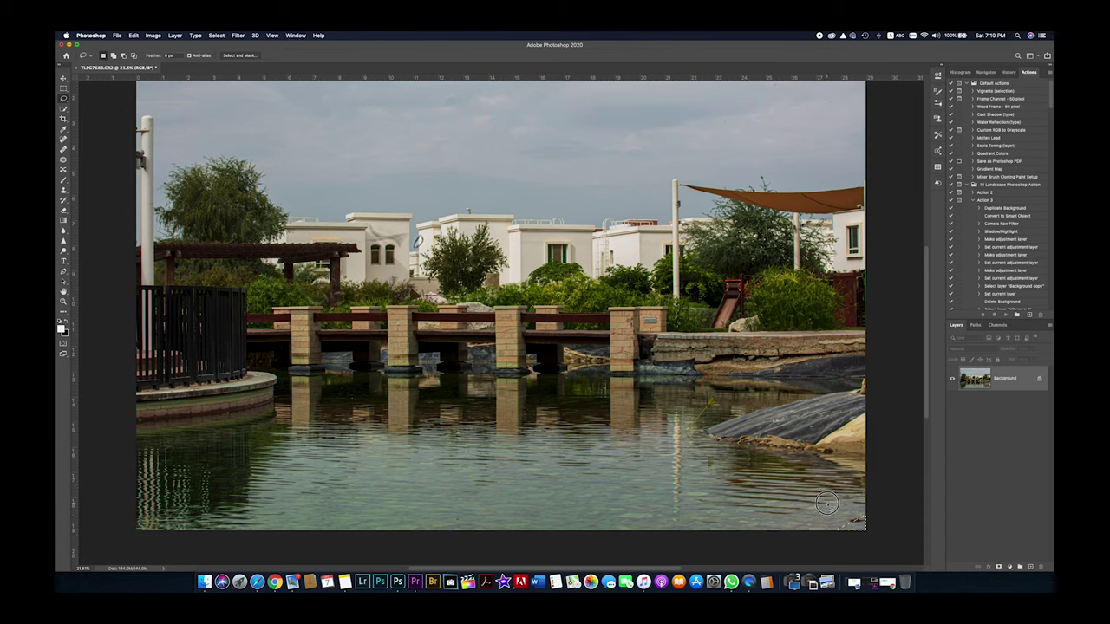
key(super+d)
click(246, 39)
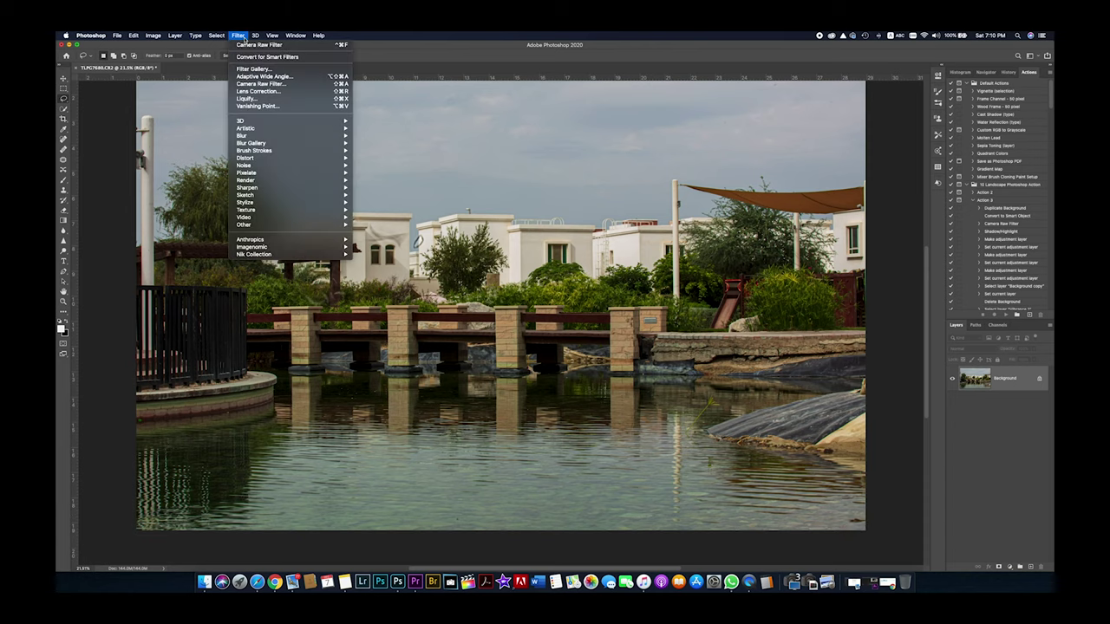
Step: In the Camera Raw Filter, draw a reset graduated filter from the top edge to the rooftops
click(261, 80)
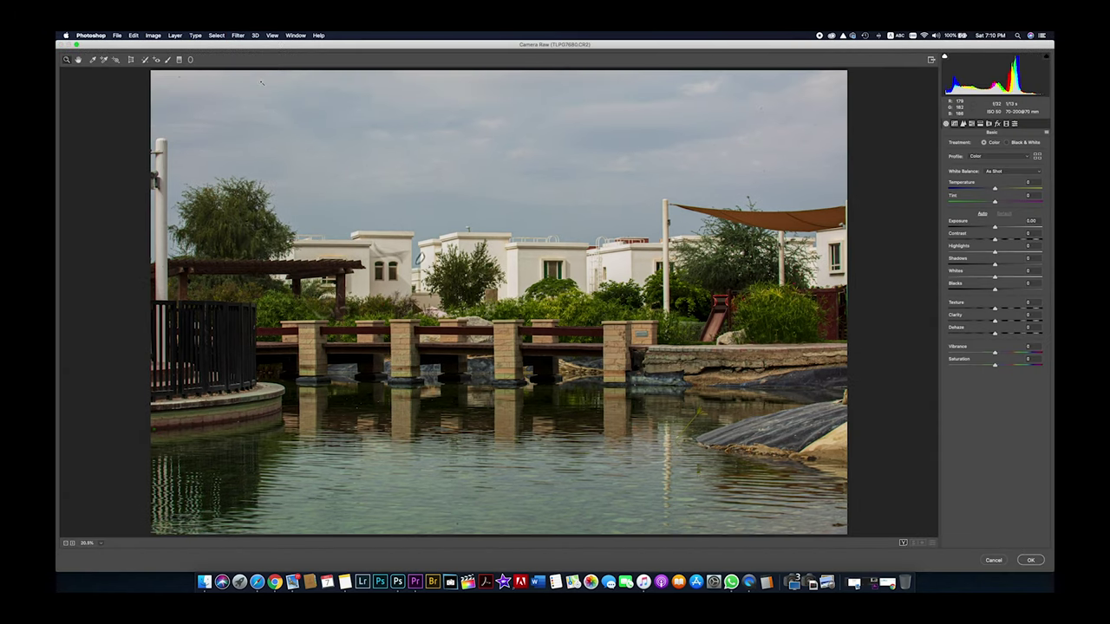
click(179, 59)
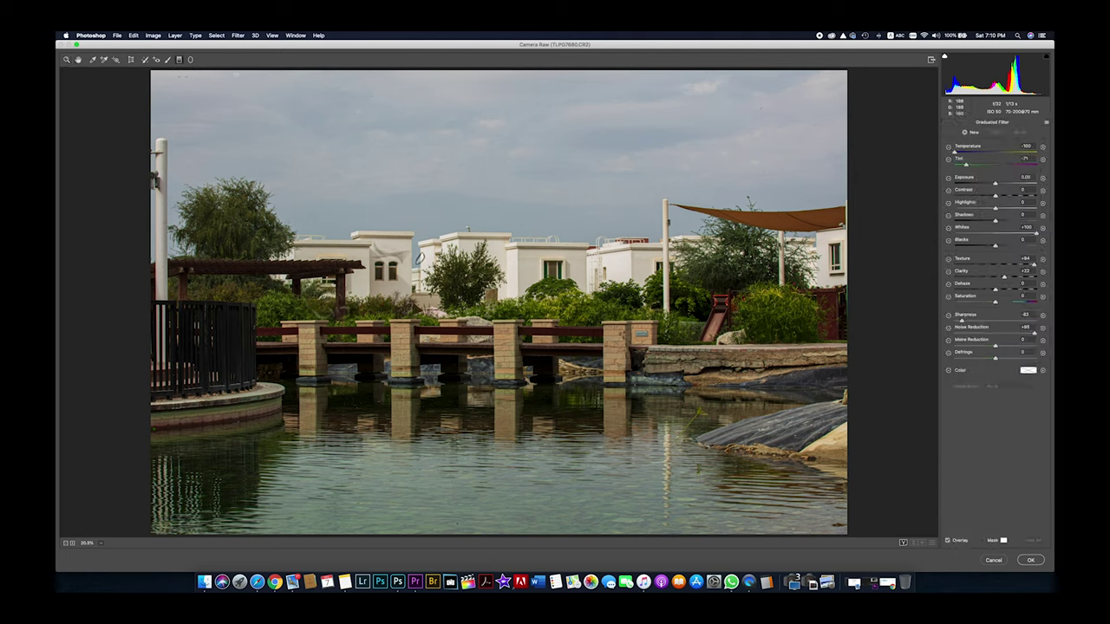
click(1047, 126)
click(997, 142)
drag(488, 67, 490, 264)
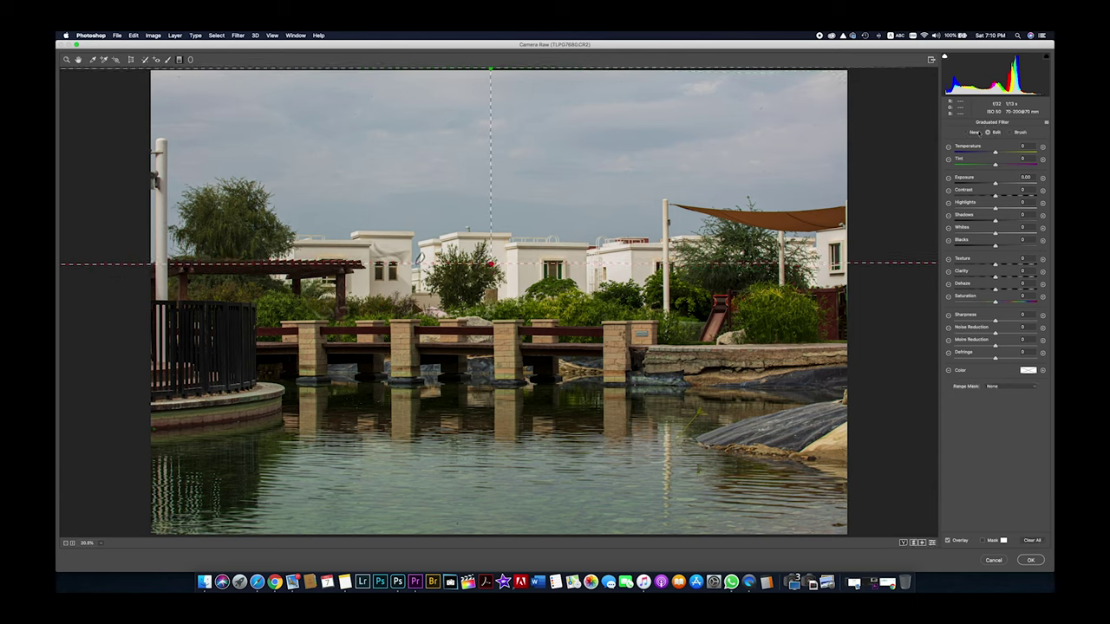
Step: Give the sky filter Temperature -64, Whites +50, Sharpness +38, Texture +21, and add a water filter from the bottom
drag(995, 152, 994, 183)
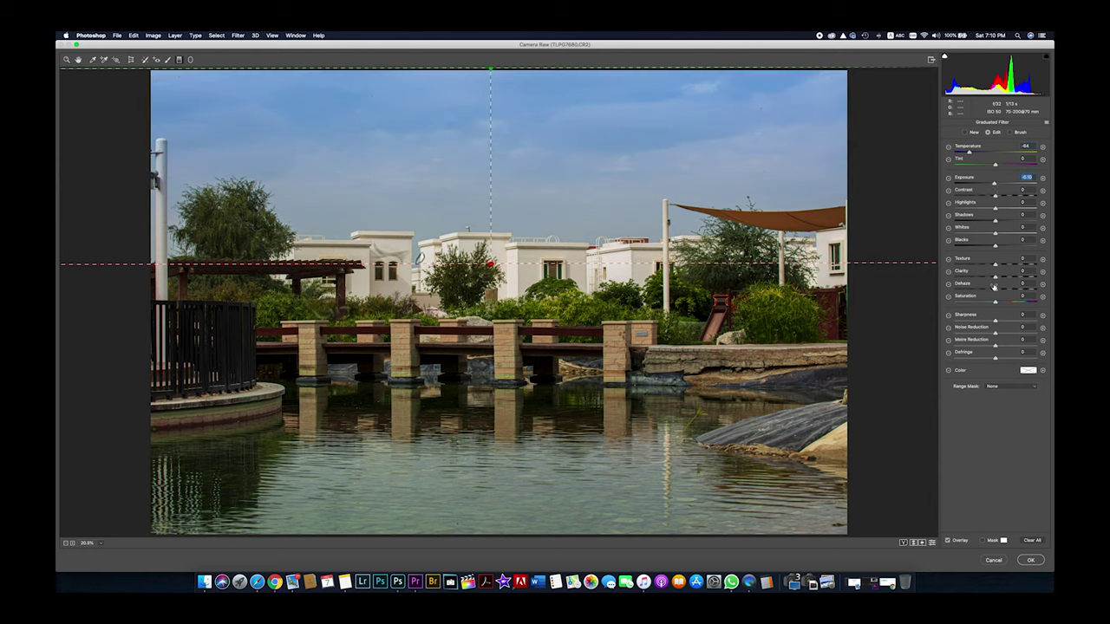
drag(994, 232, 1016, 234)
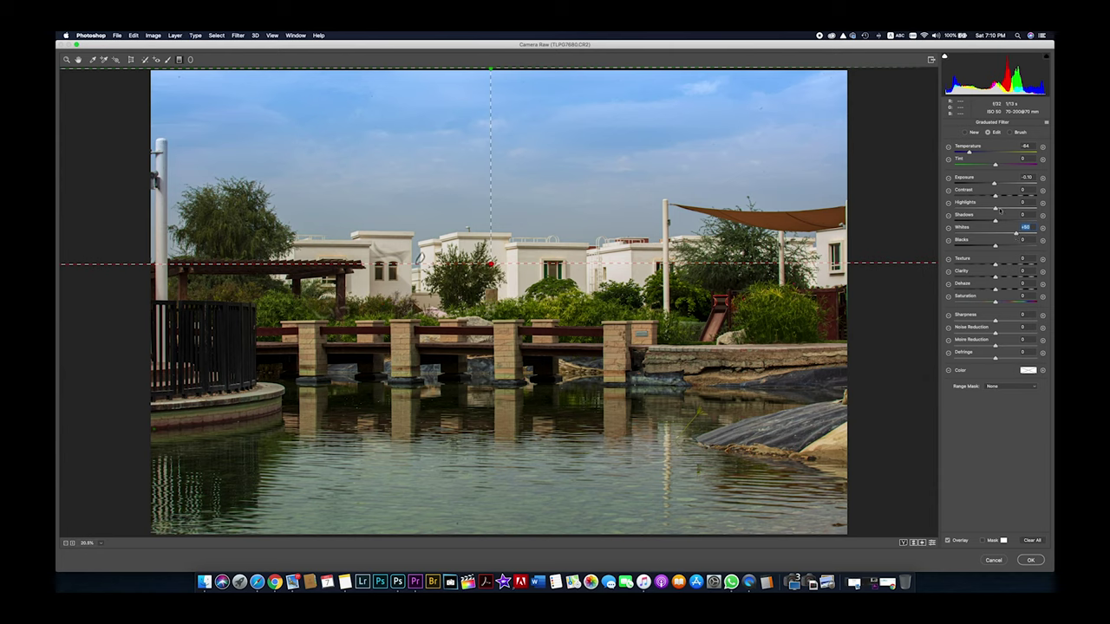
drag(995, 320, 1010, 320)
drag(995, 265, 1003, 265)
drag(506, 538, 507, 312)
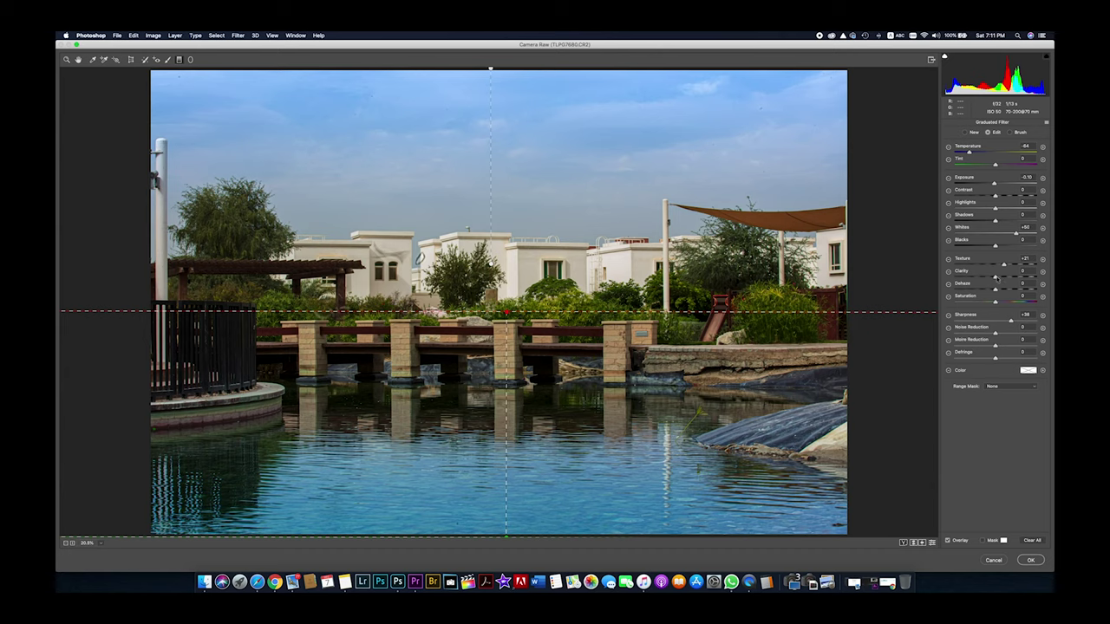
Step: Set the water filter's Clarity to -83 and Texture to -80, then apply the edits
drag(996, 278, 969, 276)
drag(1006, 264, 983, 269)
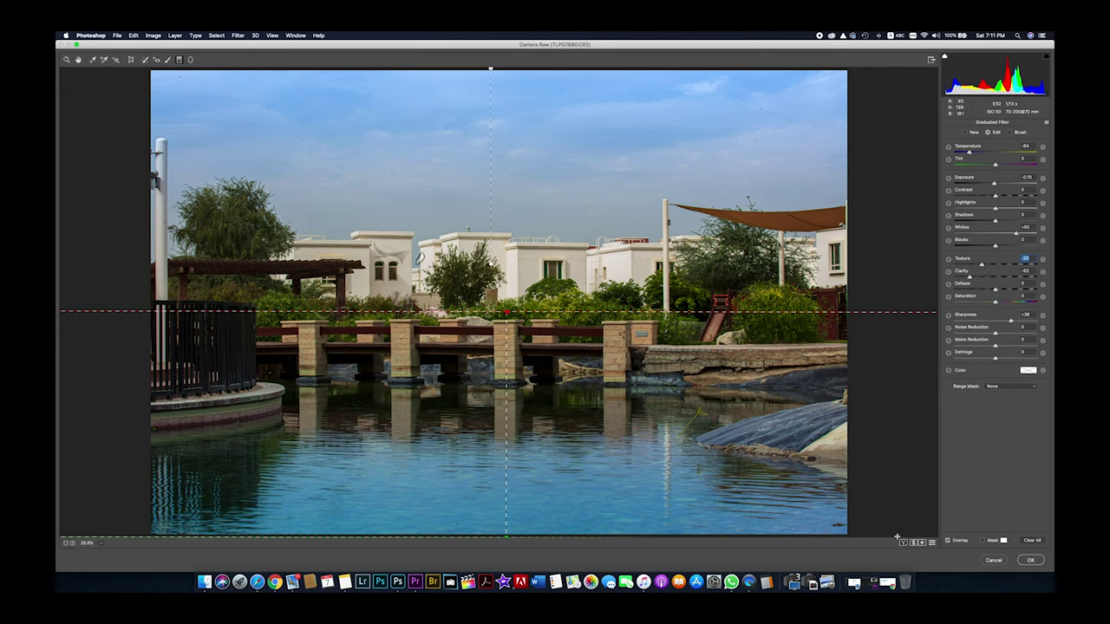
click(1030, 561)
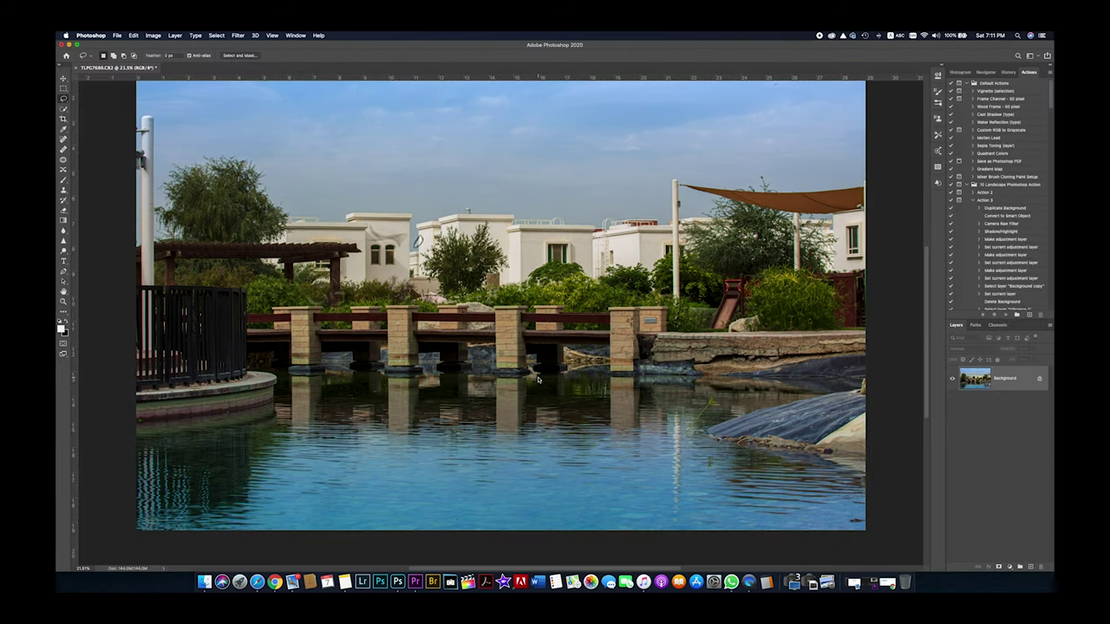
Step: Reopen the Camera Raw Filter and boost Greens saturation to about +95 in HSL
click(237, 36)
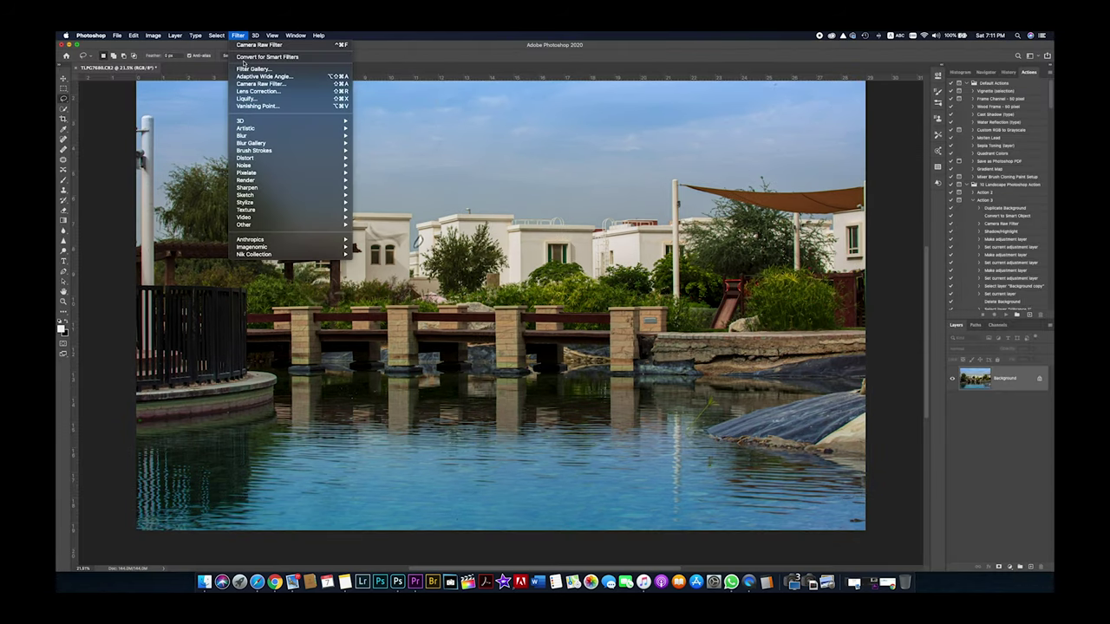
click(280, 86)
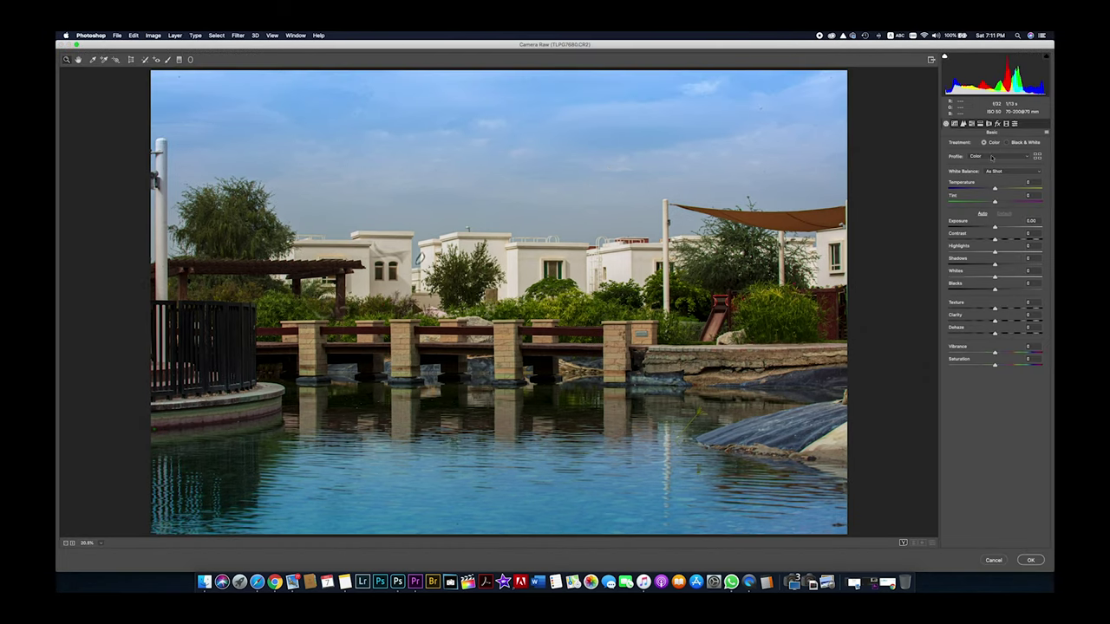
click(980, 124)
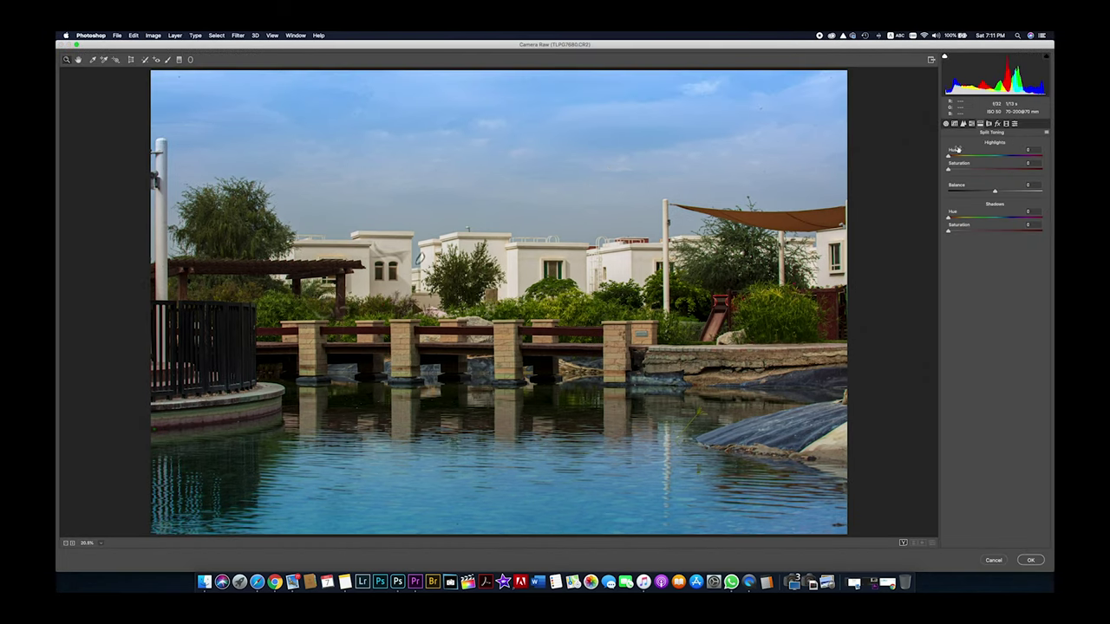
click(971, 124)
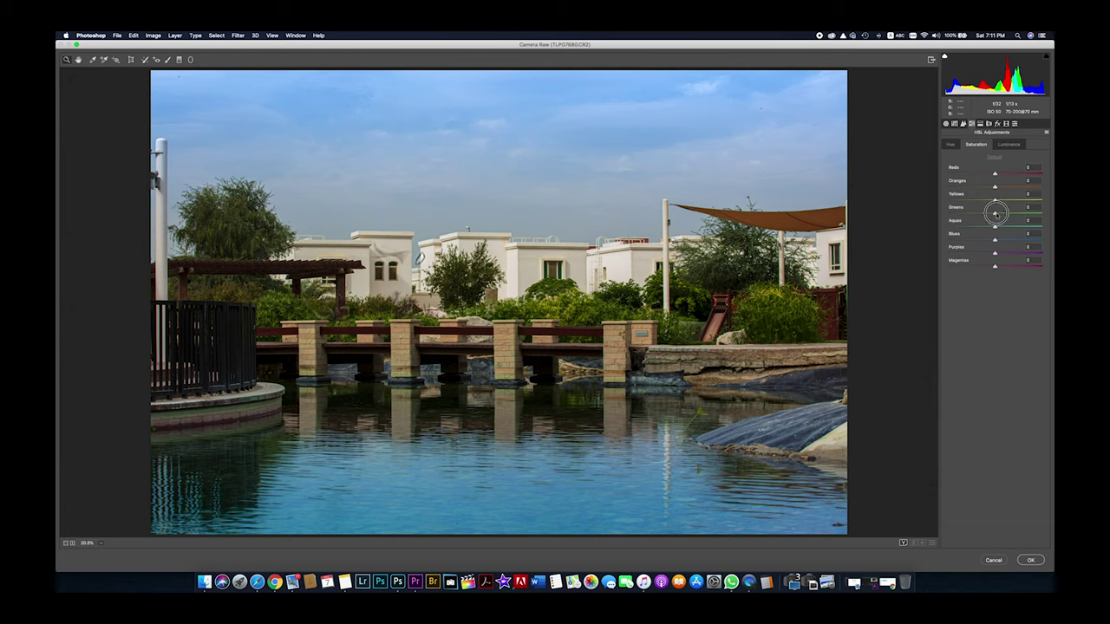
mouse_move(994, 213)
mouse_down()
mouse_move(1040, 212)
mouse_move(944, 208)
mouse_move(1003, 213)
mouse_up()
Step: Lower Aquas luminance to -47 and raise Aquas saturation to +34
click(1009, 145)
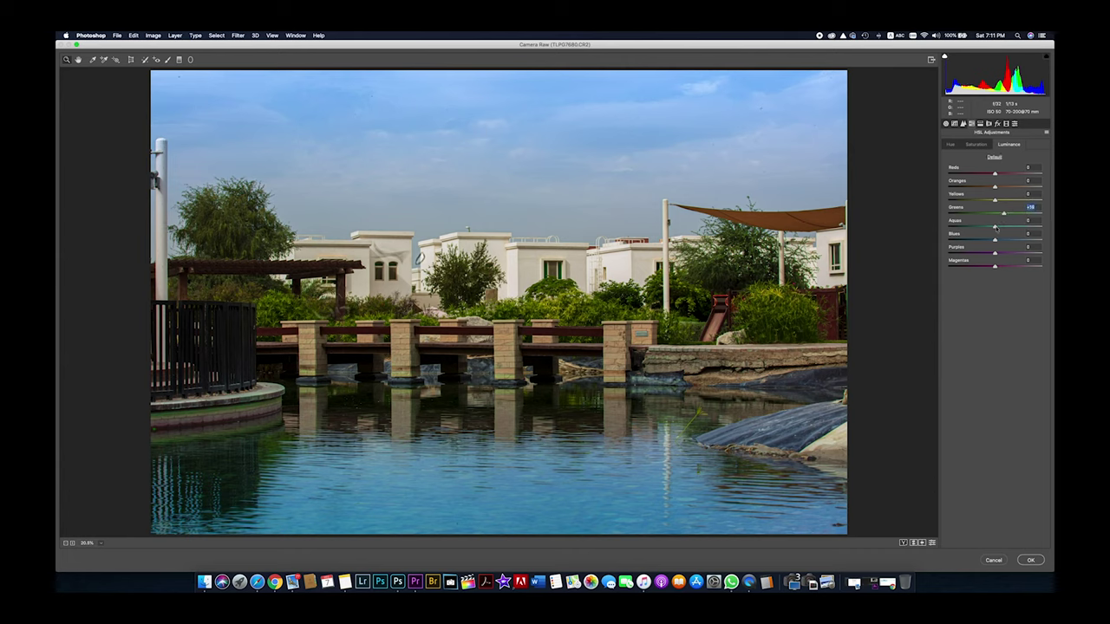
mouse_move(994, 226)
mouse_down()
mouse_move(1037, 226)
mouse_move(978, 228)
mouse_up()
click(976, 144)
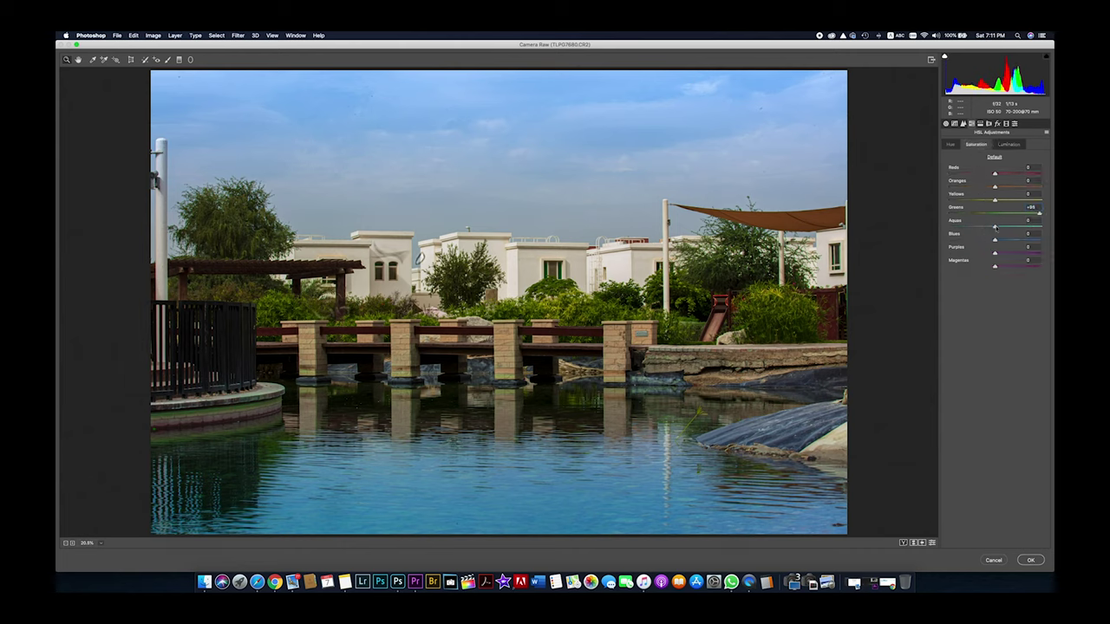
mouse_move(994, 227)
mouse_down()
mouse_move(1015, 222)
mouse_move(959, 224)
mouse_move(1014, 232)
mouse_up()
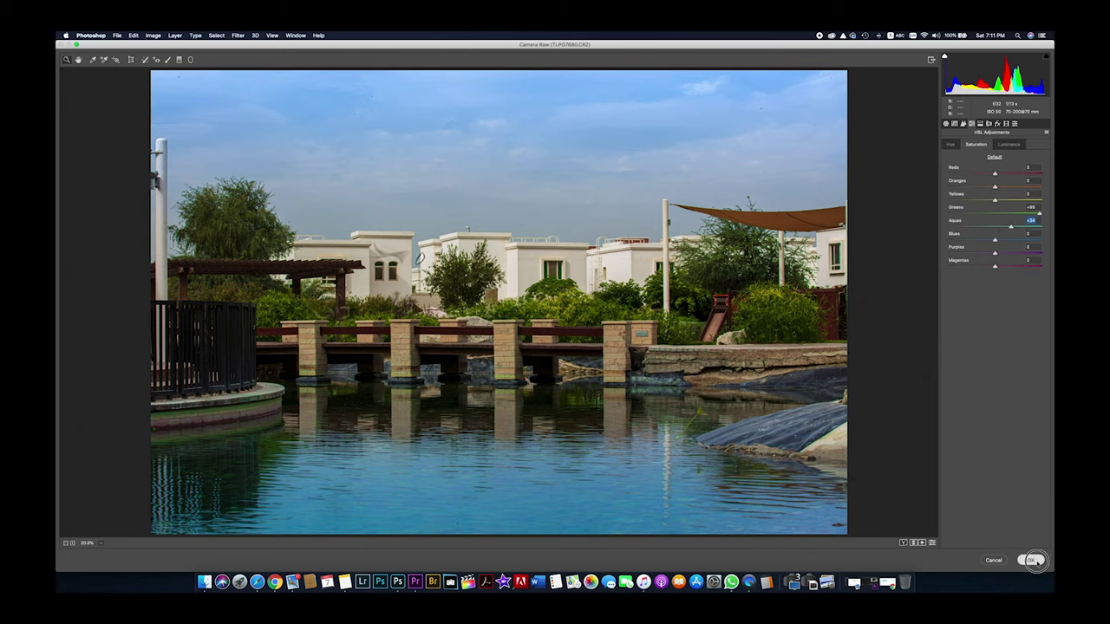